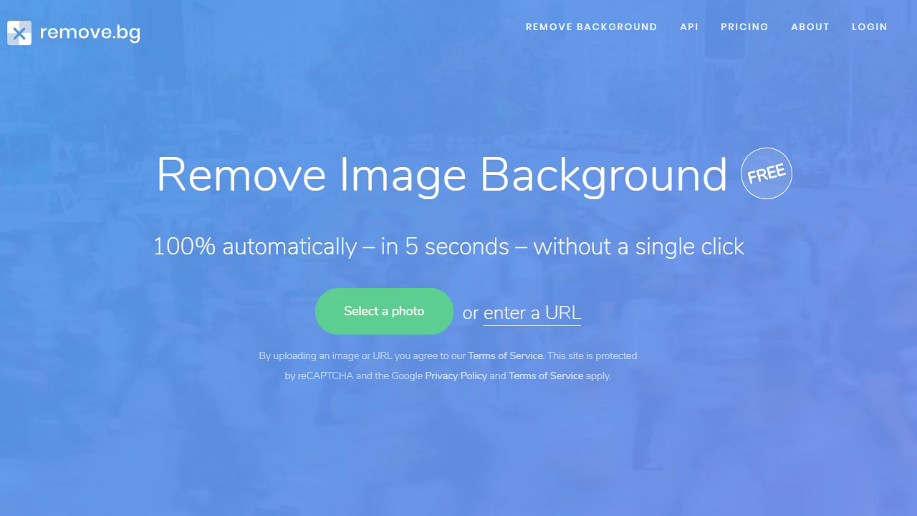
# - Switch from the remove.bg homepage to the street portrait open in Photoshop
pyautogui.hotkey('alt', 'Tab')
pyautogui.hotkey('alt', 'Tab')
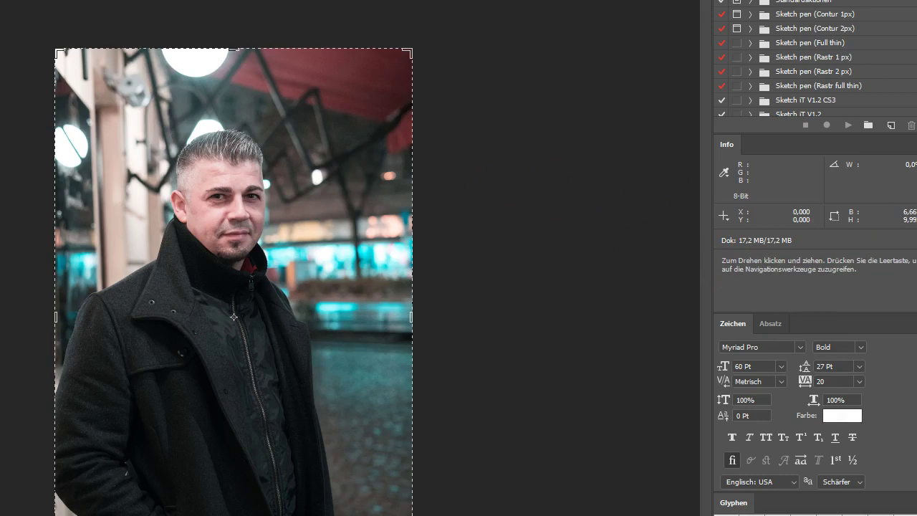
# - Commit the transform and erase white streaks through the street background right of the man
pyautogui.press('Return')
pyautogui.press('e')
pyautogui.press('r')
pyautogui.press('e')
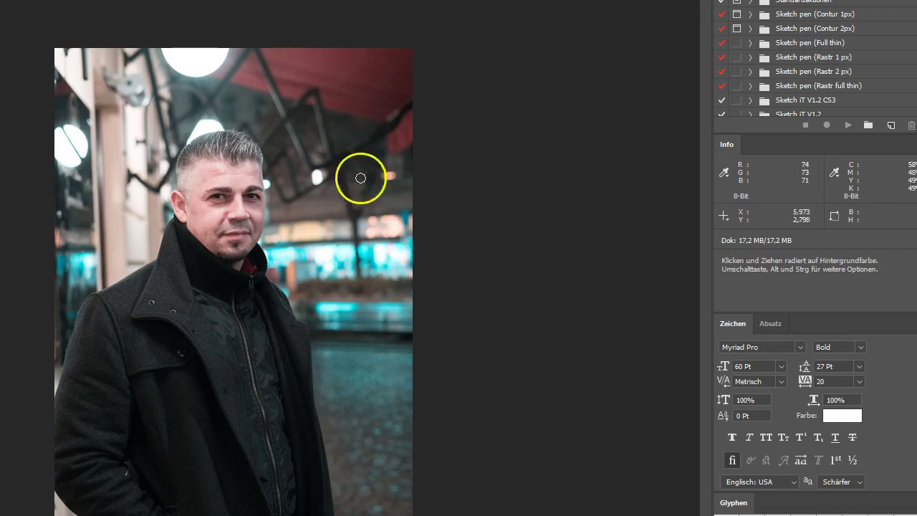
pyautogui.moveTo(326, 136)
pyautogui.mouseDown()
pyautogui.moveTo(356, 207)
pyautogui.moveTo(344, 188)
pyautogui.mouseUp()
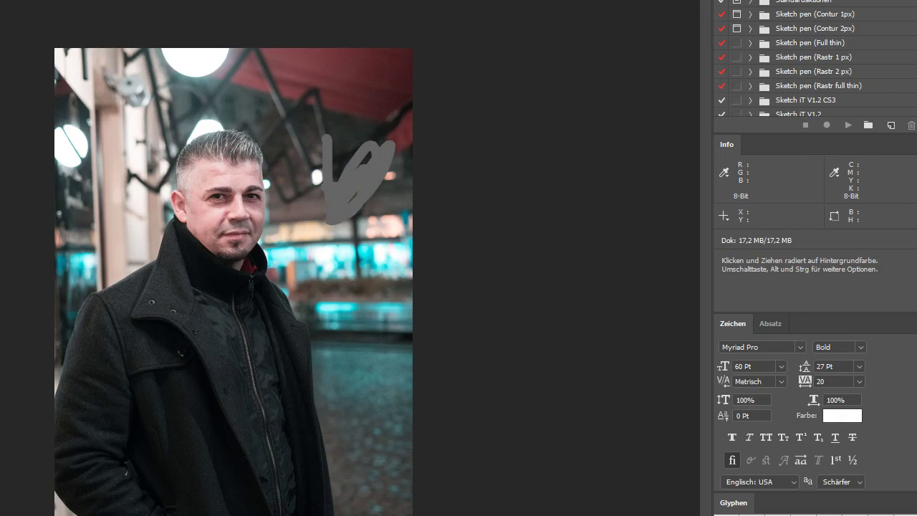
pyautogui.press('x')
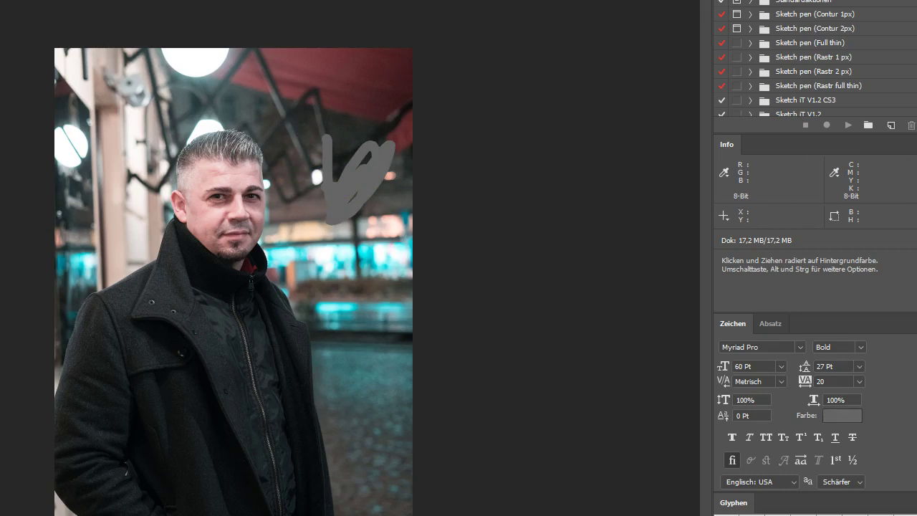
pyautogui.moveTo(333, 200)
pyautogui.mouseDown()
pyautogui.moveTo(295, 243)
pyautogui.moveTo(352, 375)
pyautogui.moveTo(401, 270)
pyautogui.moveTo(360, 229)
pyautogui.moveTo(340, 250)
pyautogui.moveTo(303, 147)
pyautogui.moveTo(78, 207)
pyautogui.moveTo(73, 217)
pyautogui.mouseUp()
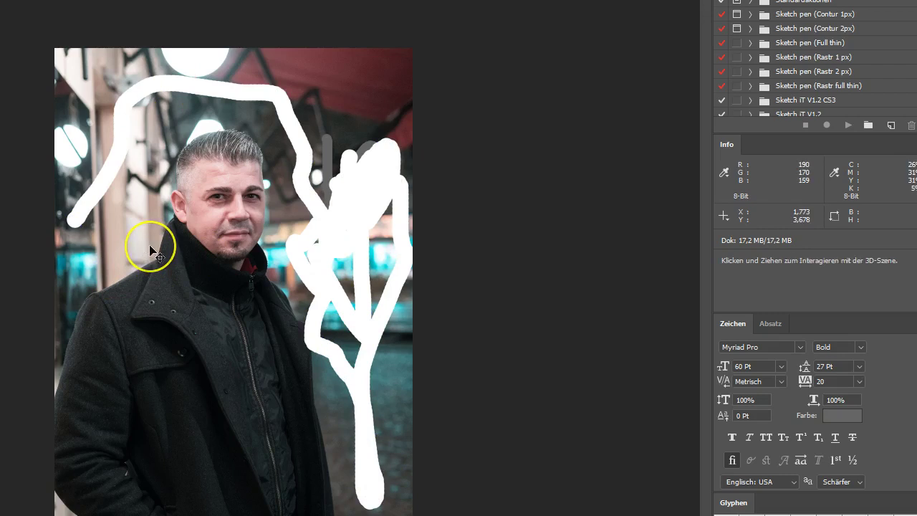
pyautogui.moveTo(150, 248); pyautogui.dragTo(150, 245)
pyautogui.moveTo(349, 199)
pyautogui.mouseDown()
pyautogui.moveTo(424, 254)
pyautogui.moveTo(478, 317)
pyautogui.mouseUp()
# - Magic Wand-select a background patch beside the man's hair and zoom back out
pyautogui.scroll(3, 478, 317)
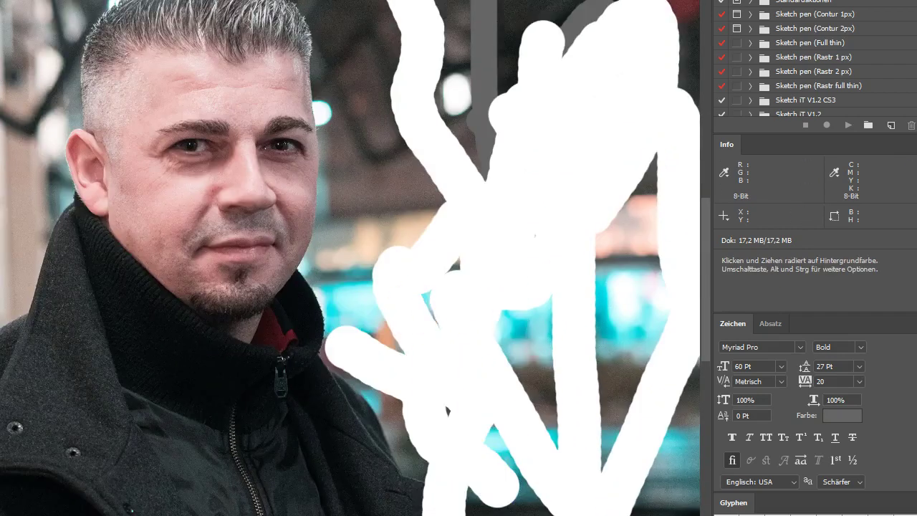
pyautogui.press('w')
pyautogui.click(66, 86)
pyautogui.scroll(1, 51, 175)
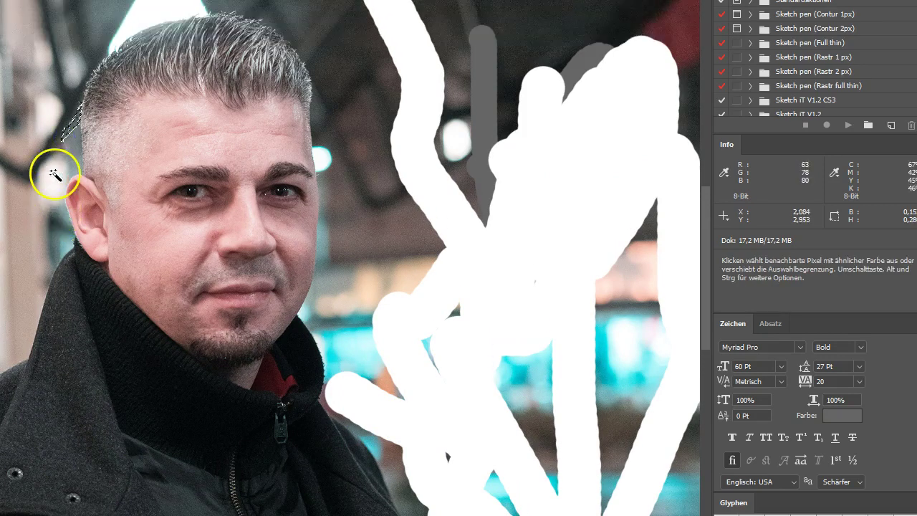
pyautogui.scroll(-2, 57, 170)
pyautogui.scroll(-2, 58, 172)
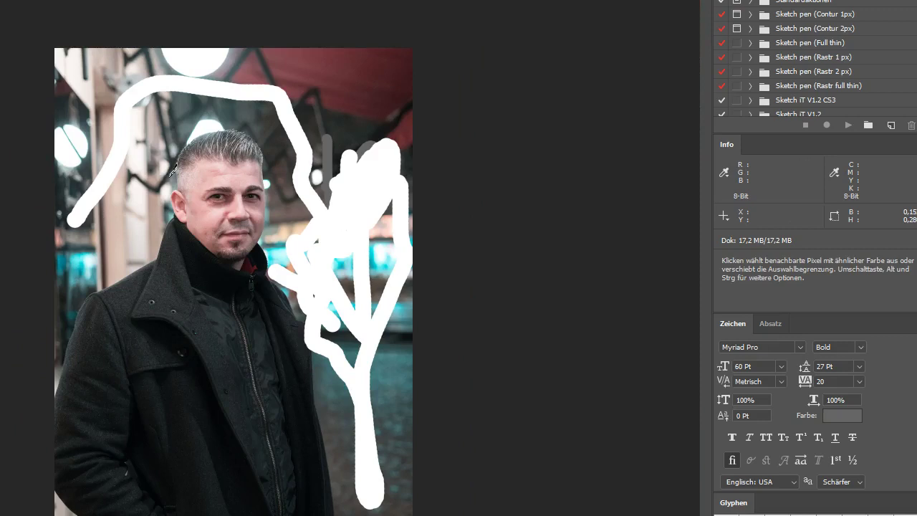
# - Select the face and left background by colour, fill the selection, then return to remove.bg
pyautogui.click(137, 249)
pyautogui.click(143, 259)
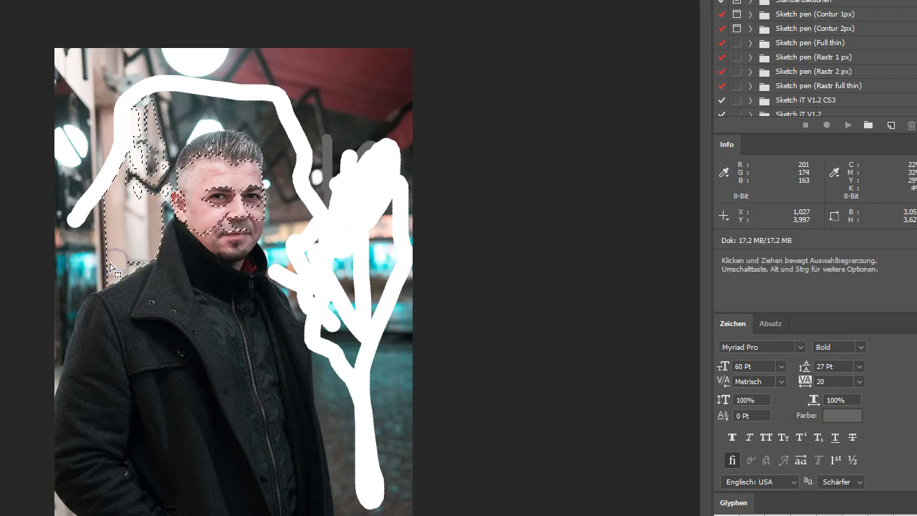
pyautogui.hotkey('shift', 'BackSpace')
pyautogui.click(555, 119)
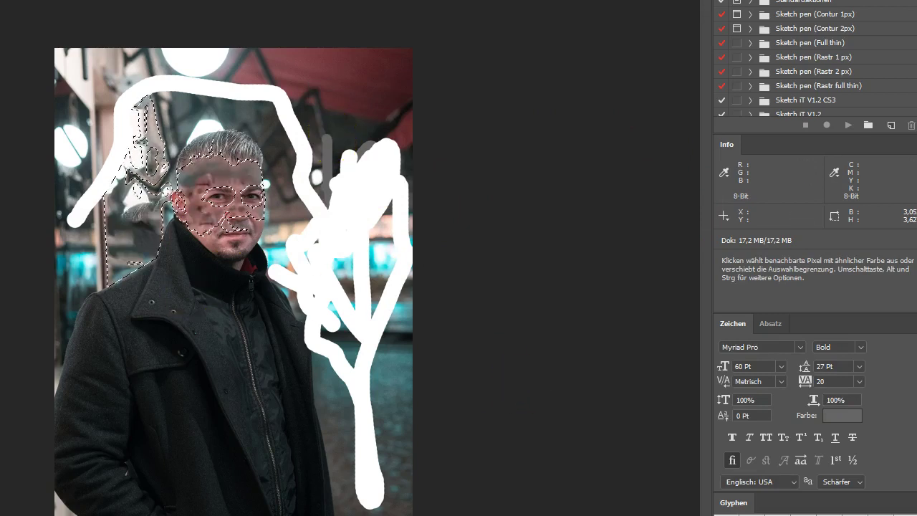
pyautogui.press('v')
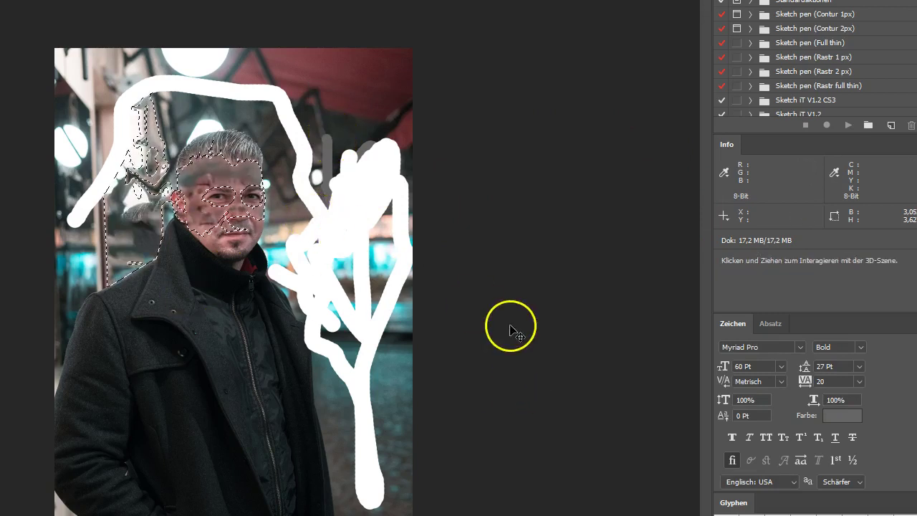
pyautogui.hotkey('alt', 'Tab')
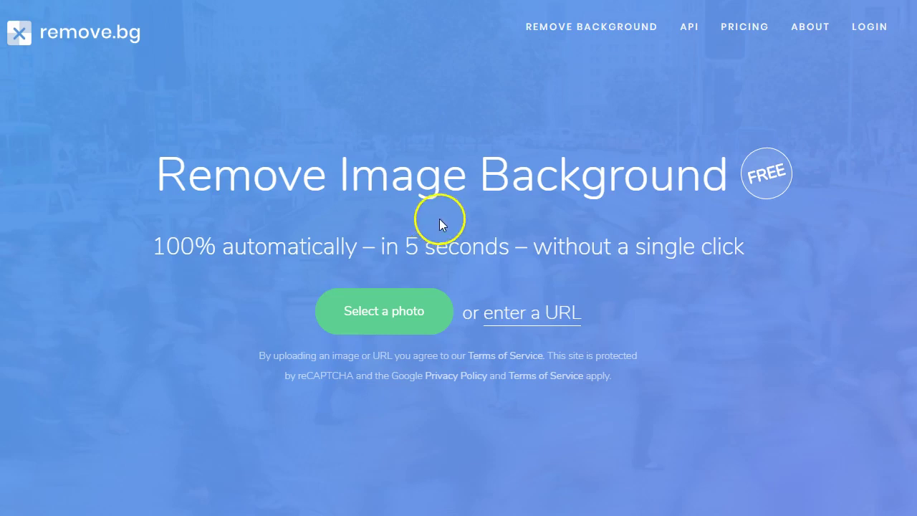
# - Upload the photo of the man making an OK sign from the file dialog
pyautogui.click(393, 315)
pyautogui.scroll(-3, 340, 244)
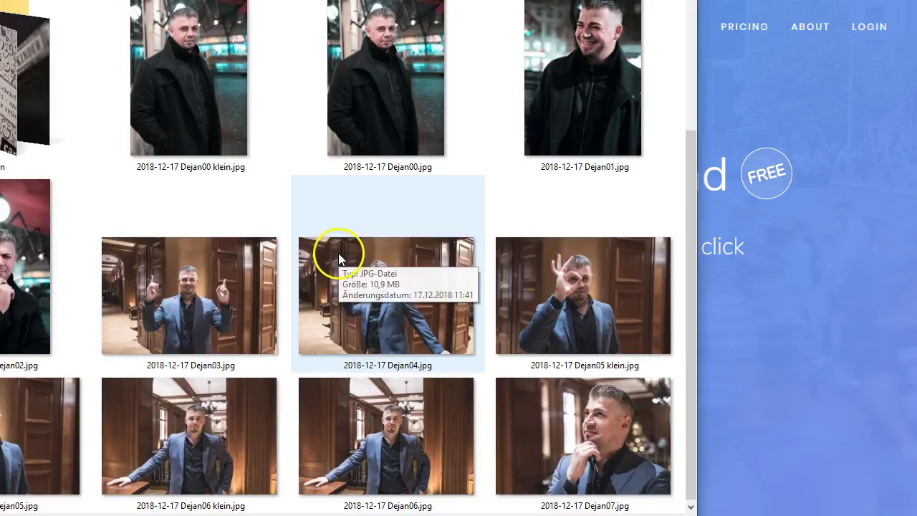
pyautogui.doubleClick(586, 309)
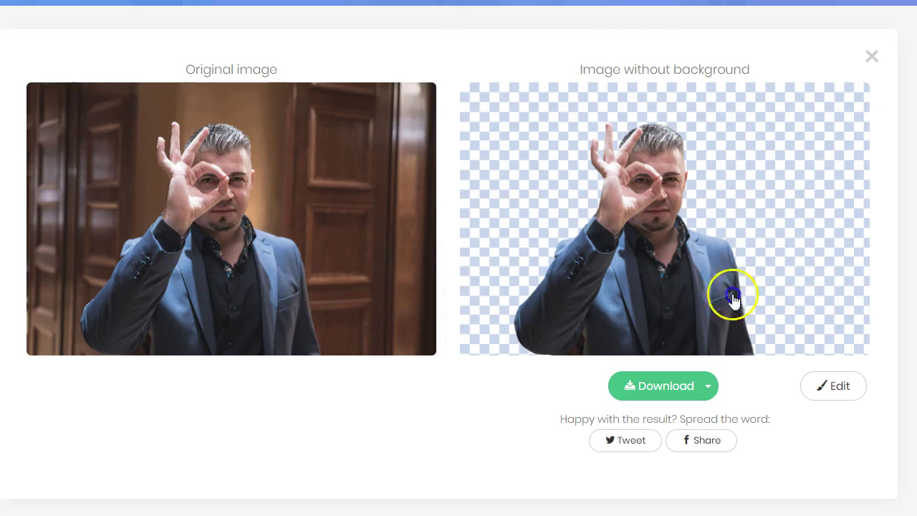
pyautogui.scroll(-5, 511, 423)
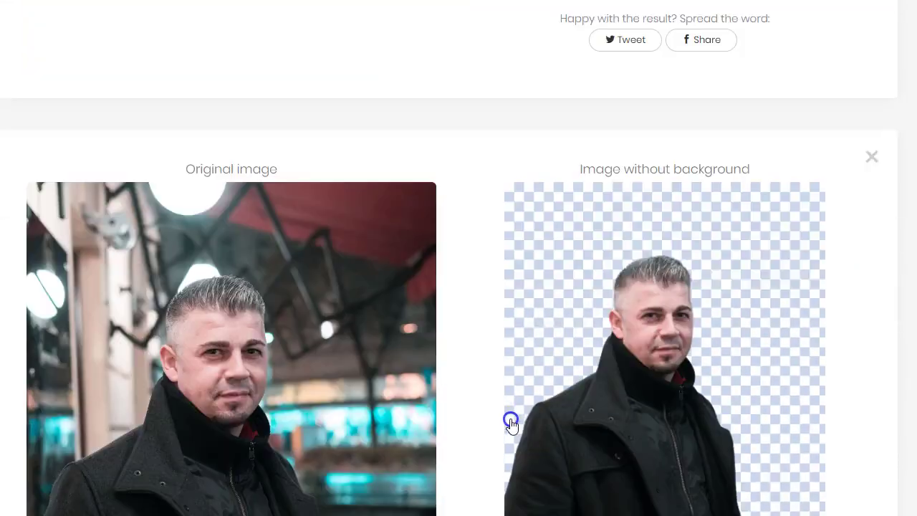
pyautogui.scroll(-1, 511, 422)
pyautogui.scroll(-1, 511, 423)
pyautogui.scroll(-1, 510, 422)
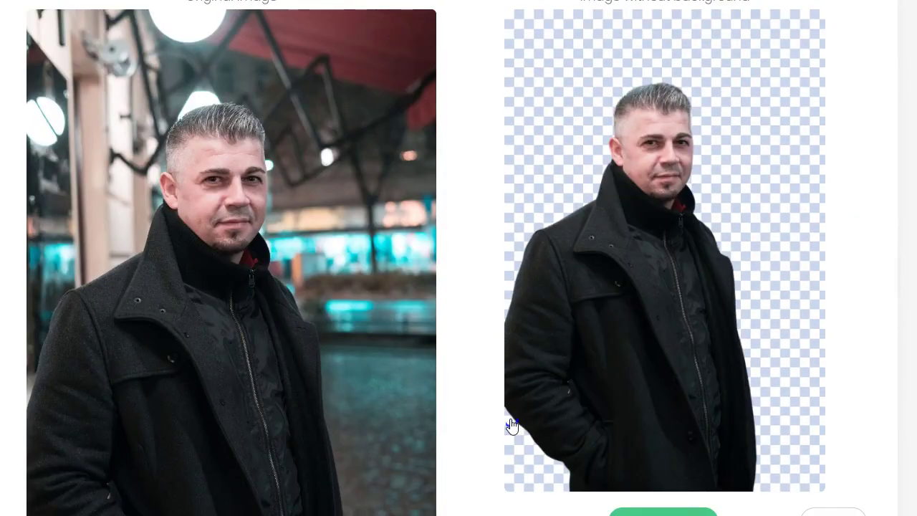
pyautogui.scroll(-6, 727, 437)
pyautogui.scroll(-1, 727, 438)
pyautogui.scroll(1, 727, 438)
pyautogui.scroll(-1, 727, 438)
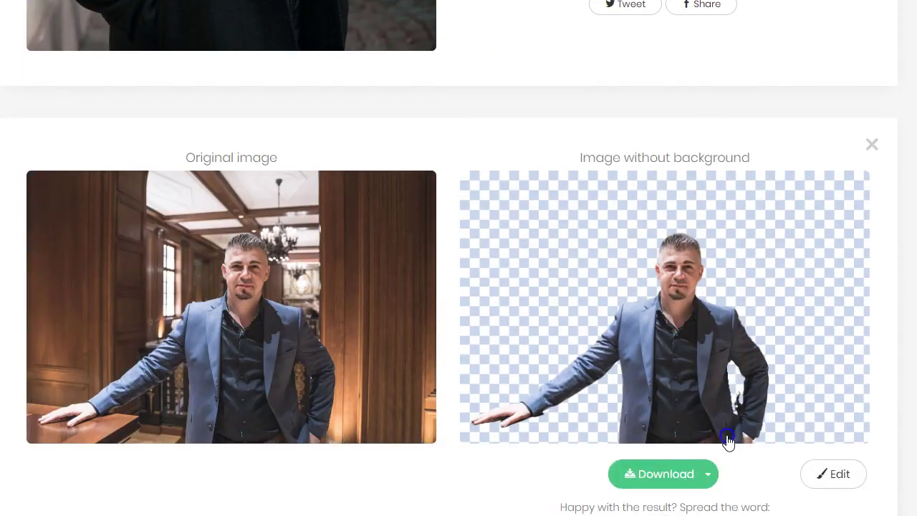
pyautogui.click(389, 297)
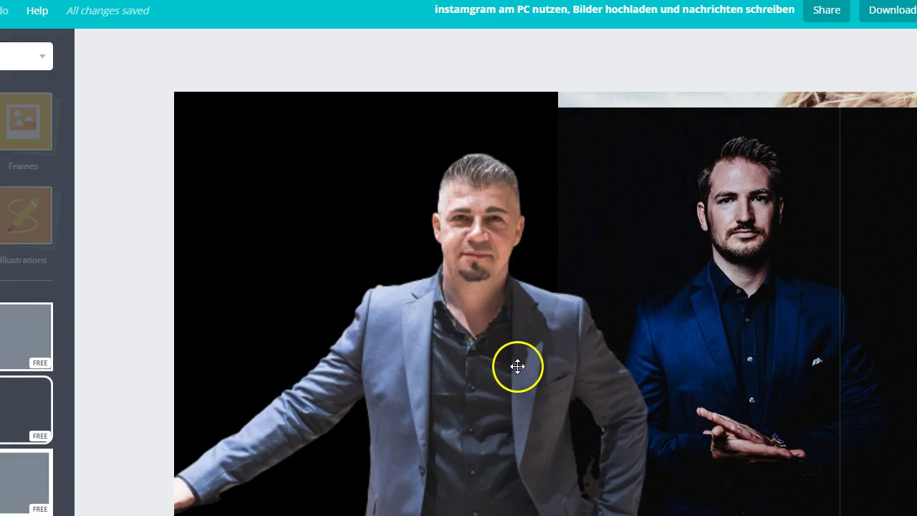
# - Select the blue-suit portrait on the right of the Canva design, then deselect it
pyautogui.click(843, 362)
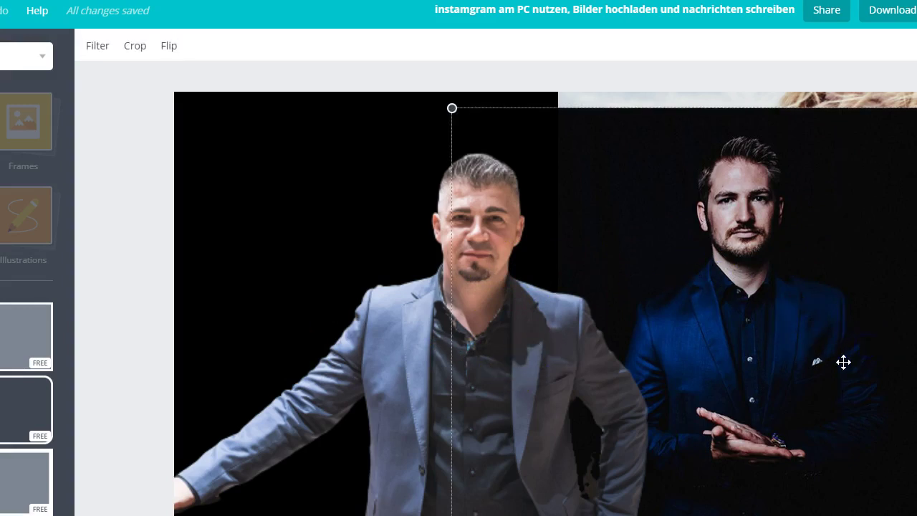
pyautogui.click(274, 199)
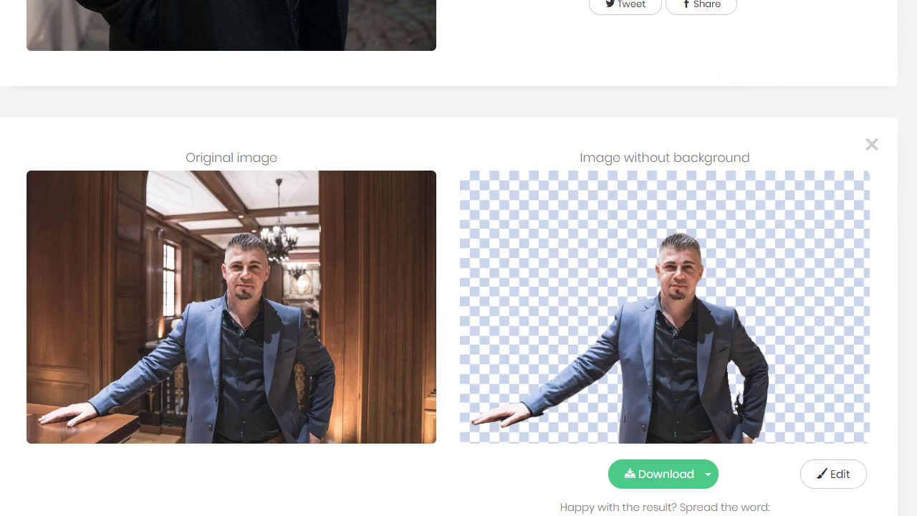
# - Scroll down through the remove.bg result cards and back up to the top
pyautogui.scroll(5, 459, 258)
pyautogui.scroll(5, 458, 258)
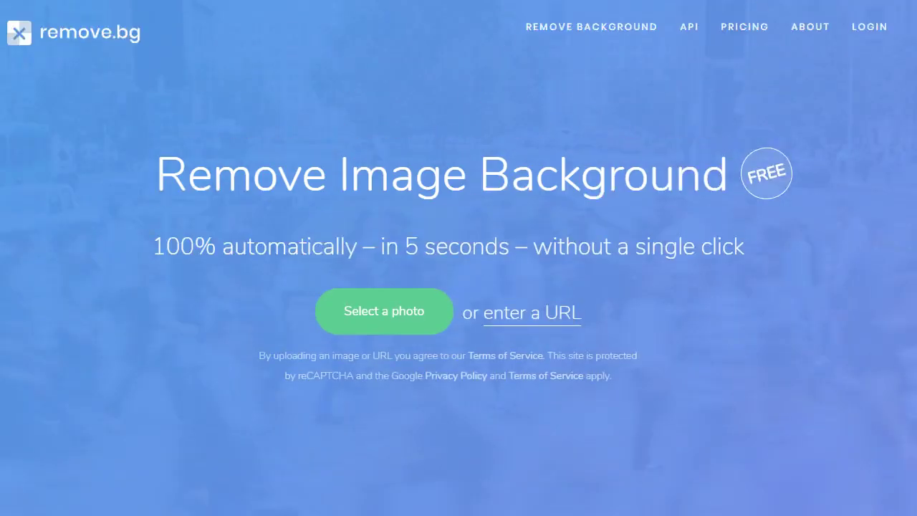
pyautogui.scroll(-10, 866, 293)
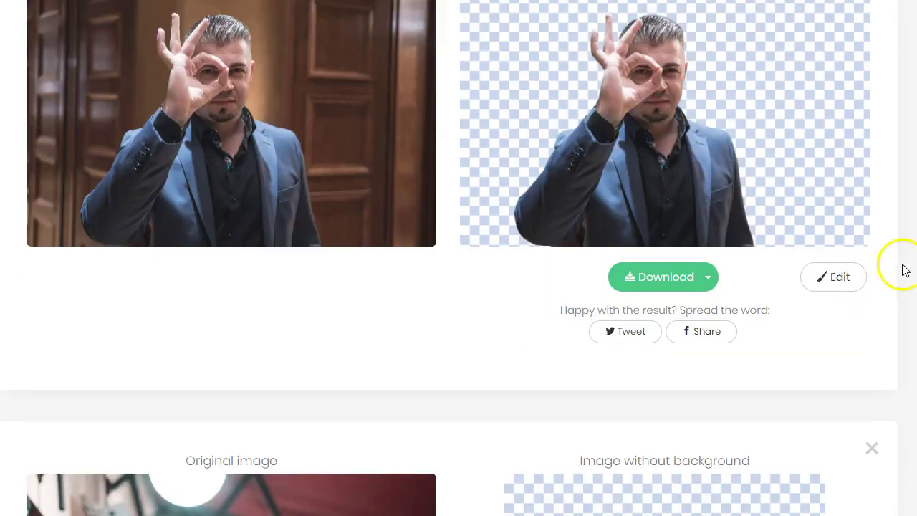
pyautogui.scroll(-5, 904, 269)
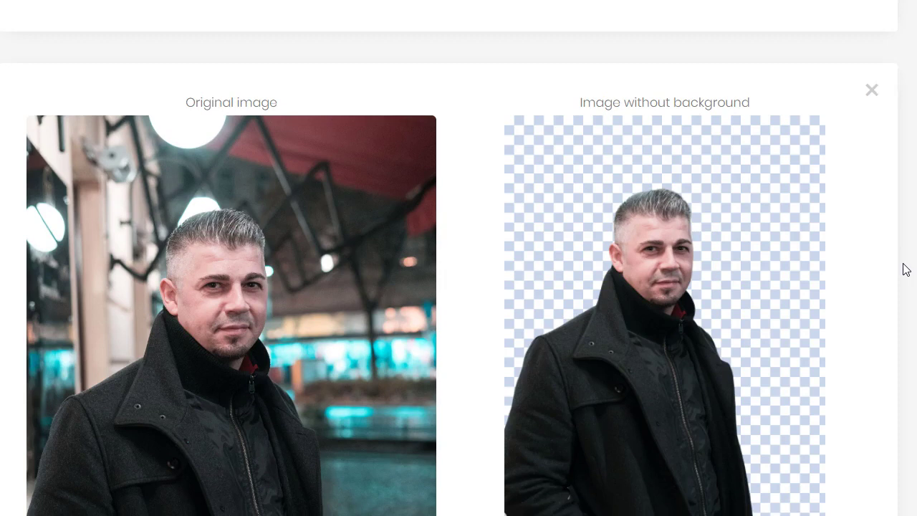
pyautogui.scroll(-2, 904, 269)
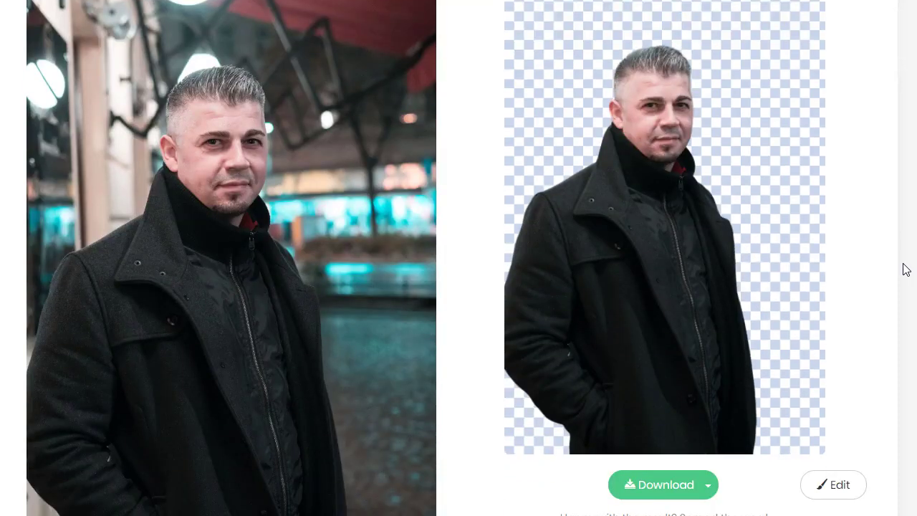
pyautogui.scroll(-3, 904, 270)
pyautogui.scroll(-3, 904, 270)
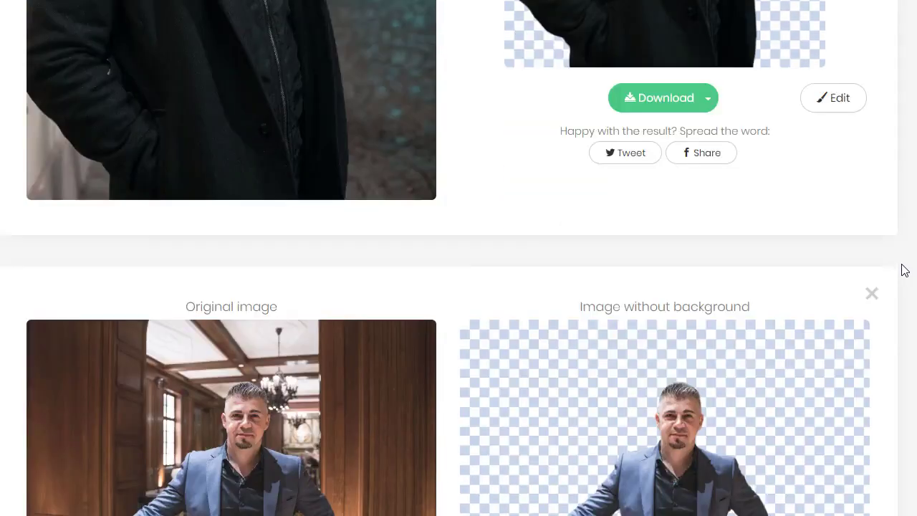
pyautogui.scroll(-4, 902, 270)
pyautogui.scroll(-4, 903, 271)
pyautogui.scroll(-4, 902, 271)
pyautogui.scroll(3, 902, 270)
pyautogui.scroll(4, 903, 271)
pyautogui.scroll(8, 904, 269)
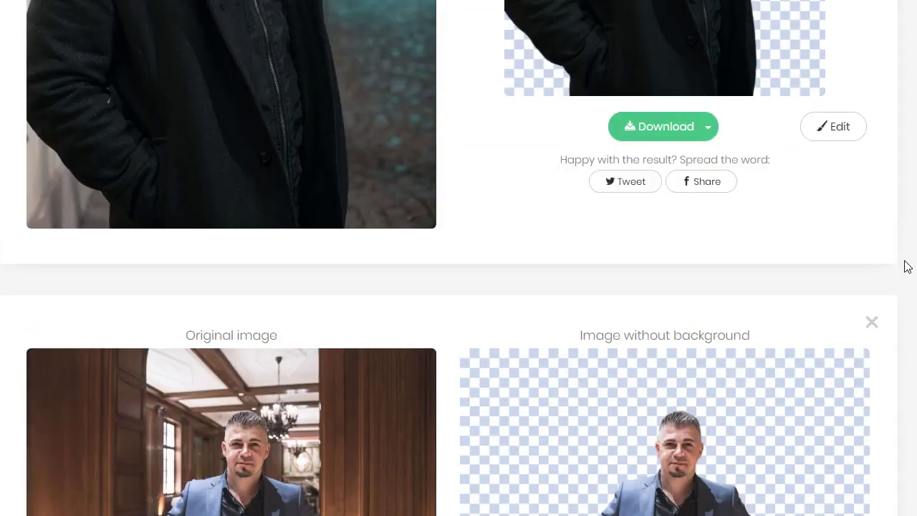
pyautogui.scroll(5, 905, 267)
pyautogui.scroll(1, 907, 264)
pyautogui.scroll(7, 907, 262)
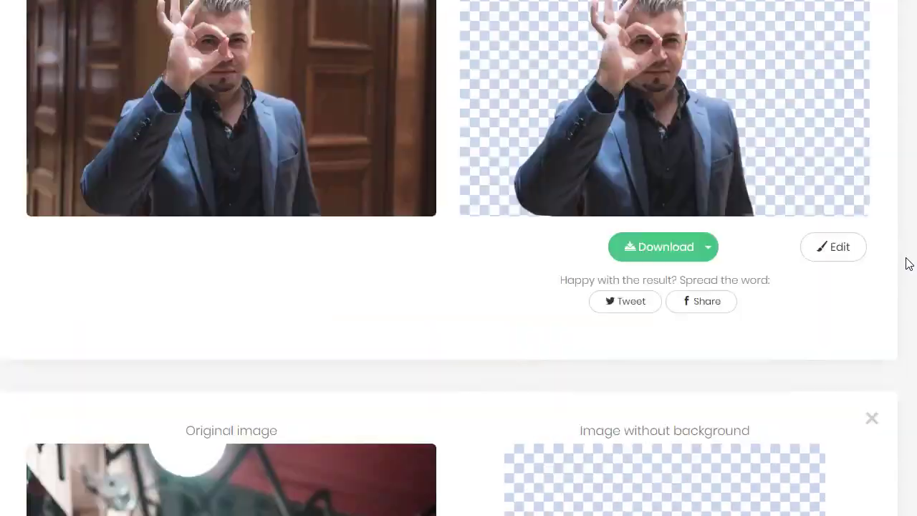
pyautogui.scroll(8, 906, 262)
pyautogui.scroll(2, 907, 262)
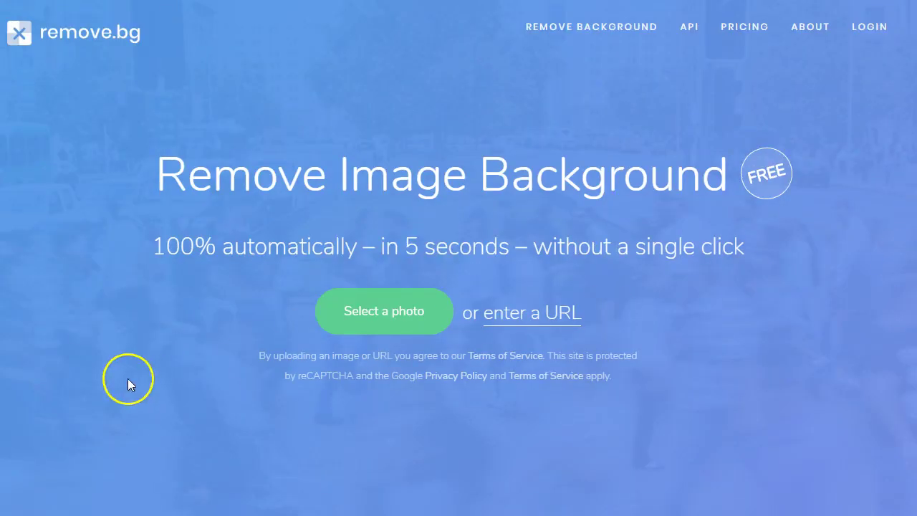